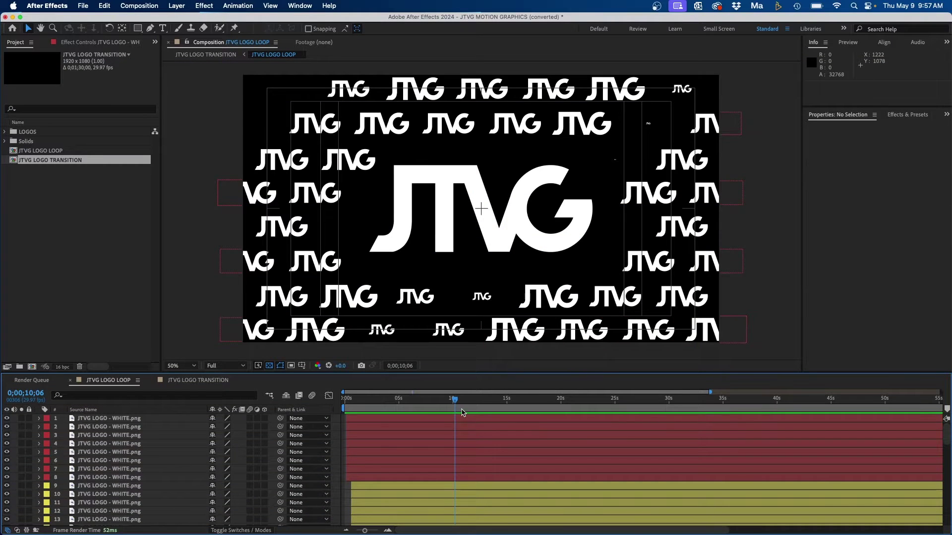
Step: Move the playhead to 0;00;08;01 and add JTVG LOGO LOOP to the Render Queue
left_click_drag(448, 401, 432, 401)
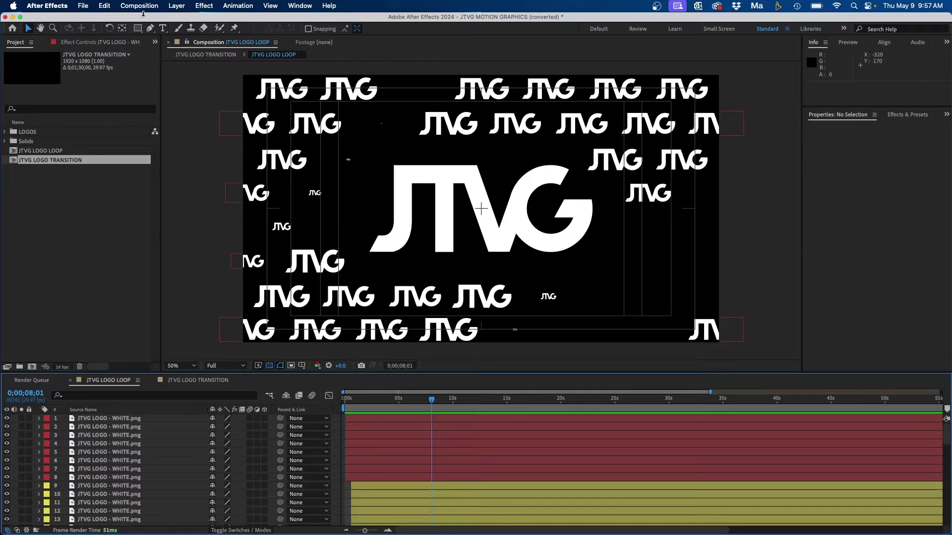
left_click(142, 7)
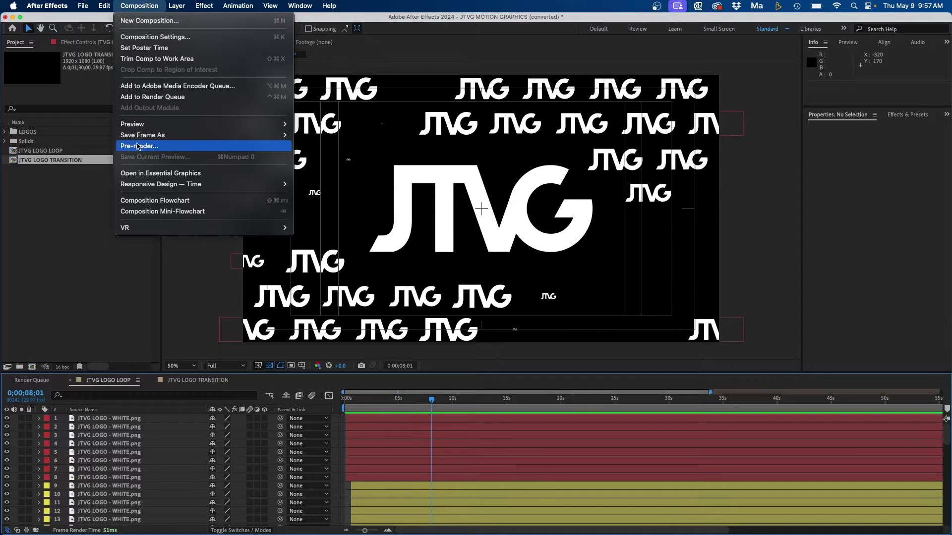
left_click(151, 97)
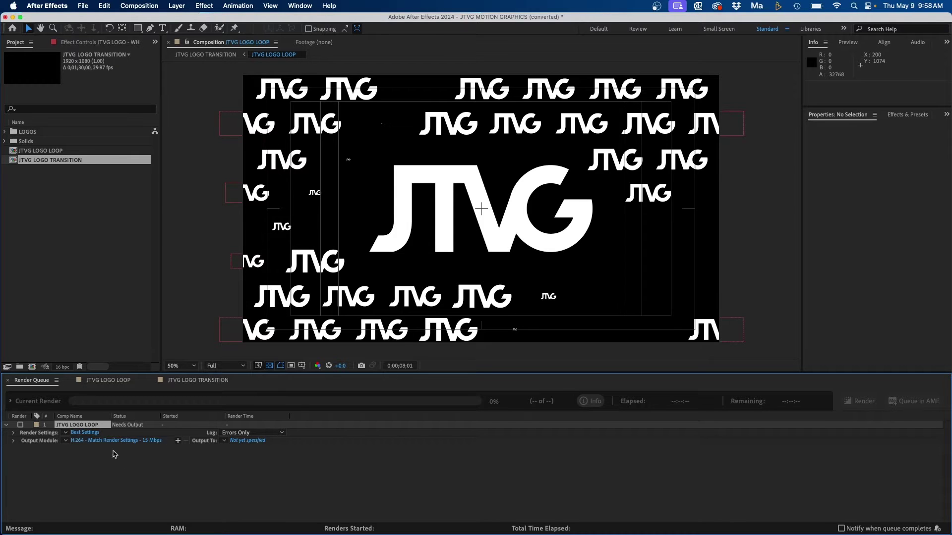
left_click(132, 473)
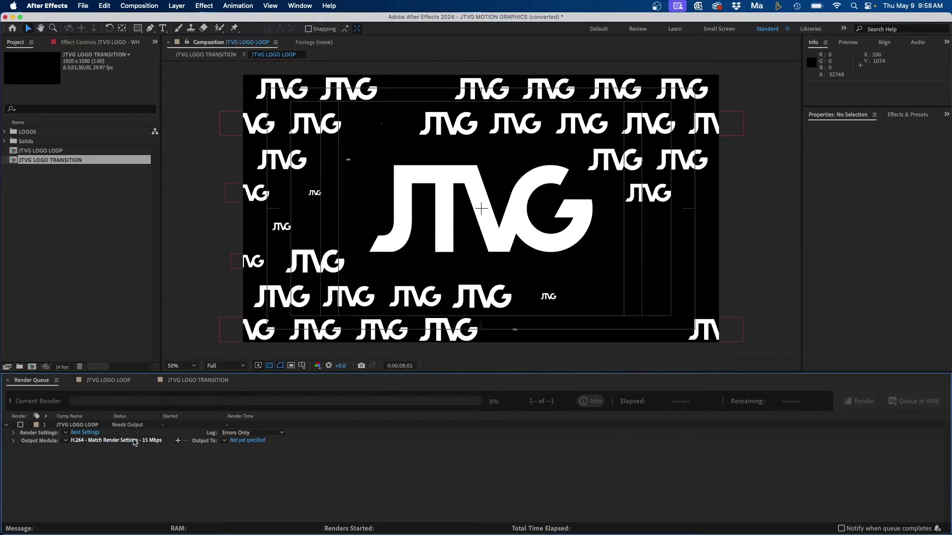
Step: Change the queued item's output module to QuickTime with the Apple ProRes 422 HQ codec
left_click(124, 441)
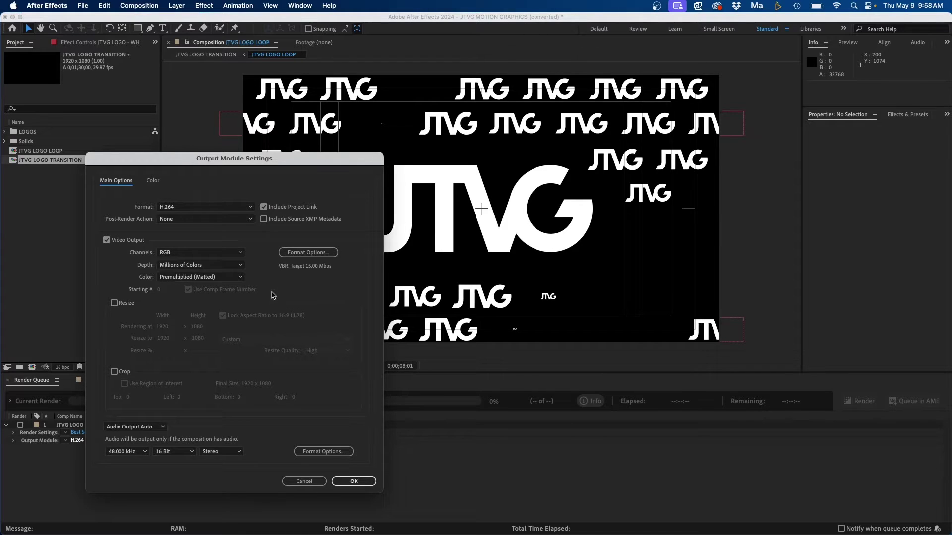
left_click(202, 207)
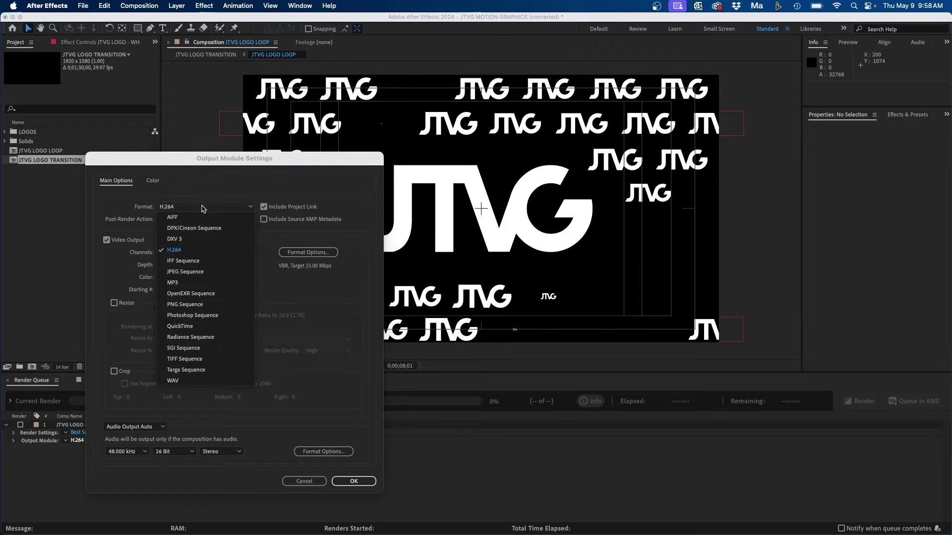
left_click(188, 327)
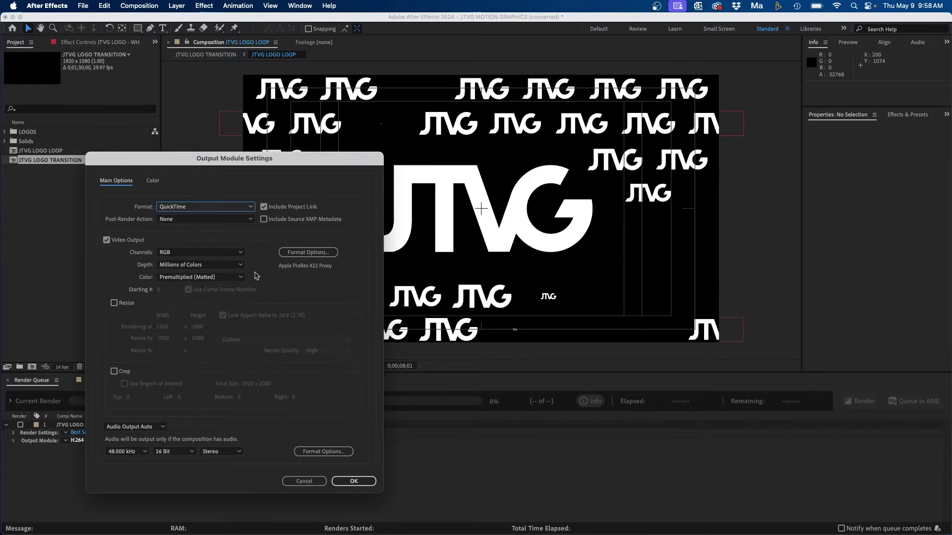
left_click(308, 252)
left_click(238, 250)
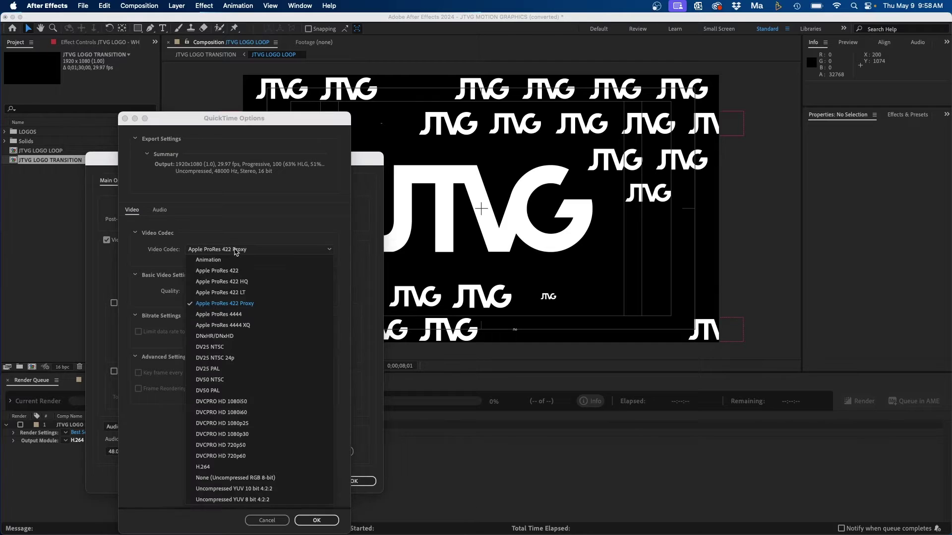
left_click(231, 281)
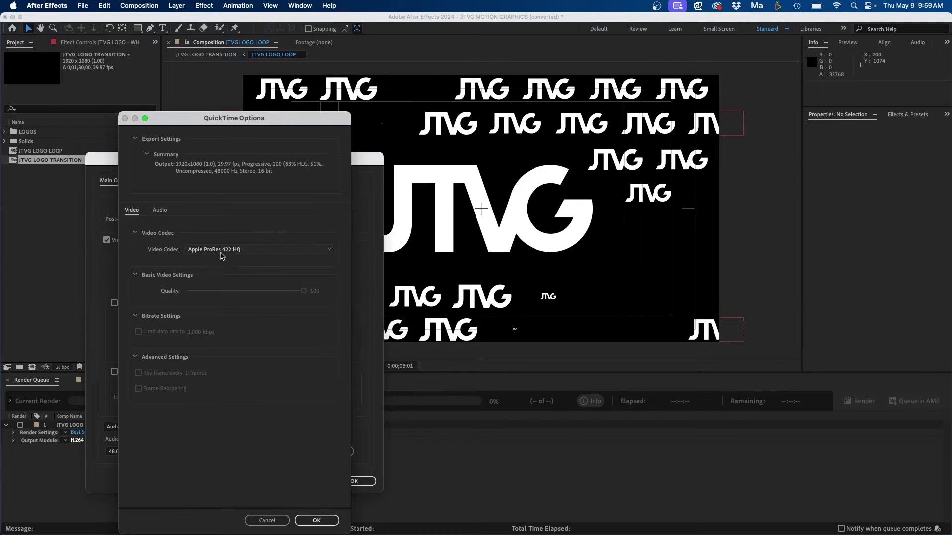
left_click(317, 520)
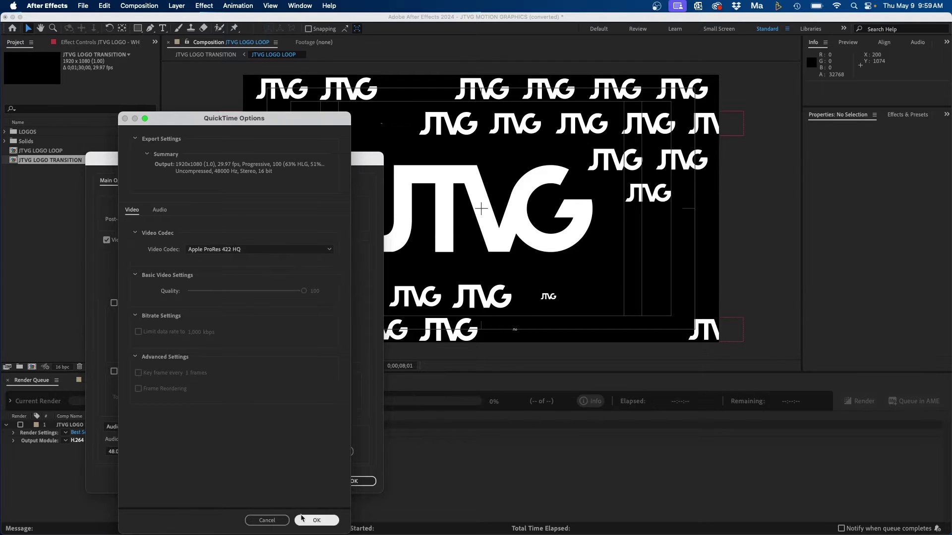
left_click(359, 481)
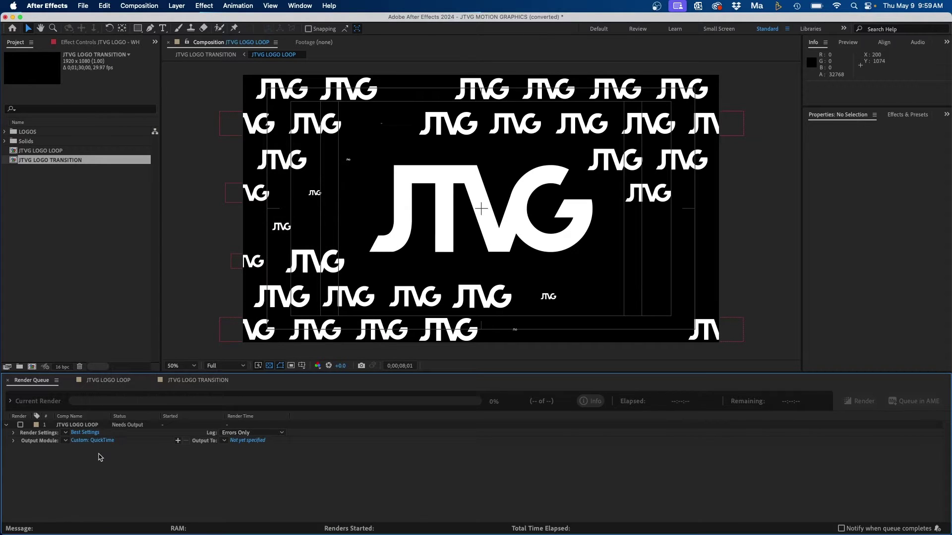
Step: Save the current ProRes 422 HQ output settings as template 'APPLE PRORES 422 HQ'
left_click(65, 441)
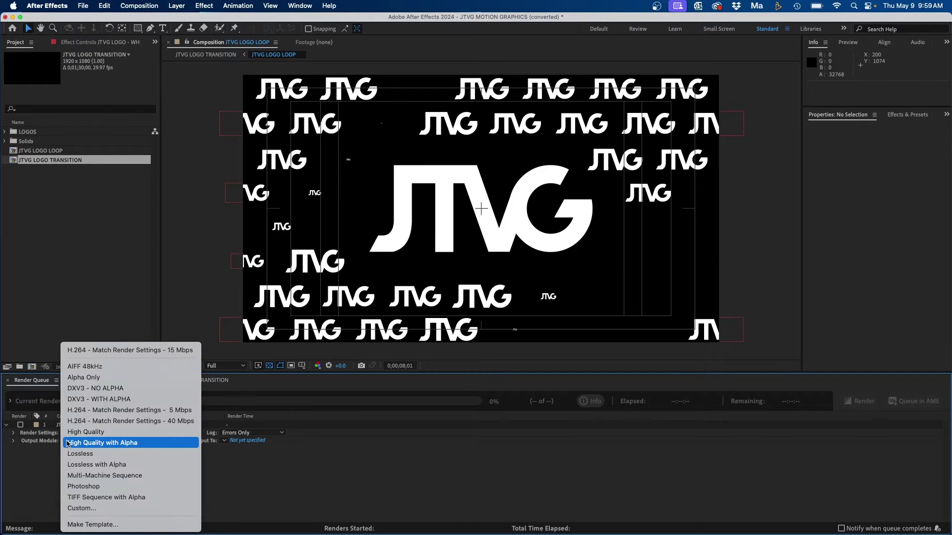
left_click(85, 524)
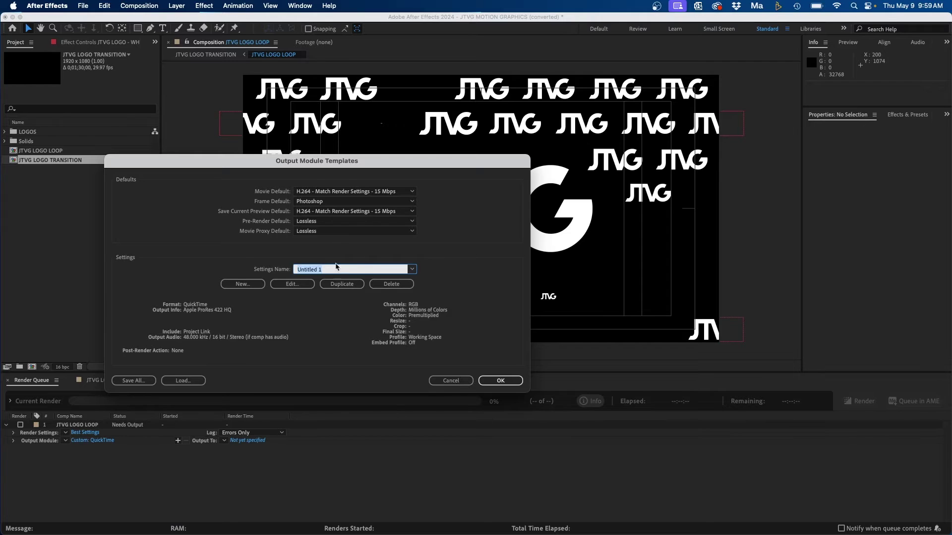
type("APPLE PRORES 422 HQ")
left_click(501, 381)
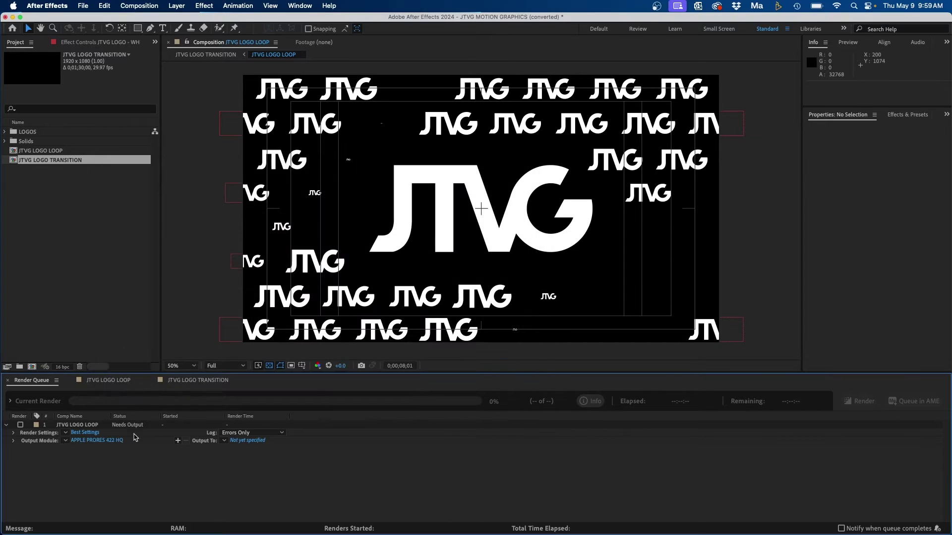
left_click(66, 441)
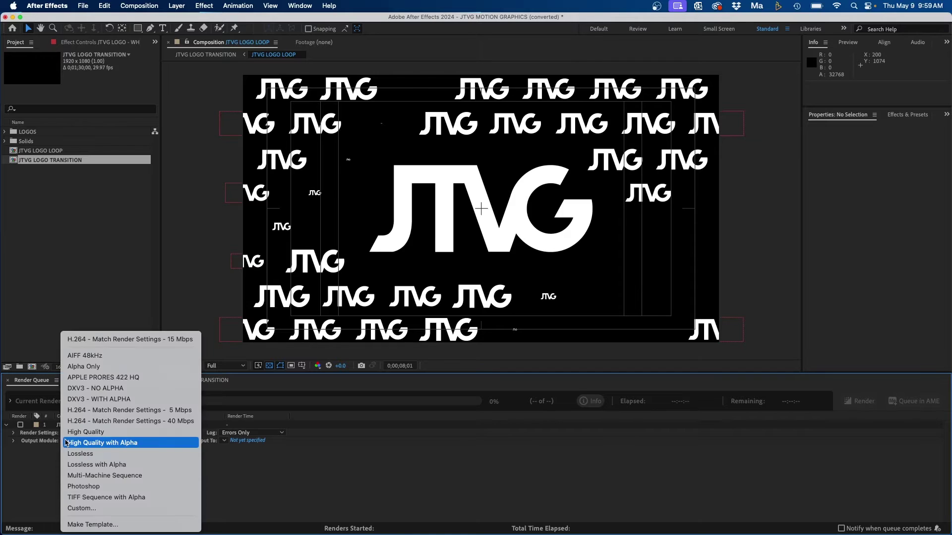
Step: Make APPLE PRORES 422 HQ the default movie output module and delete the queued item
left_click(112, 378)
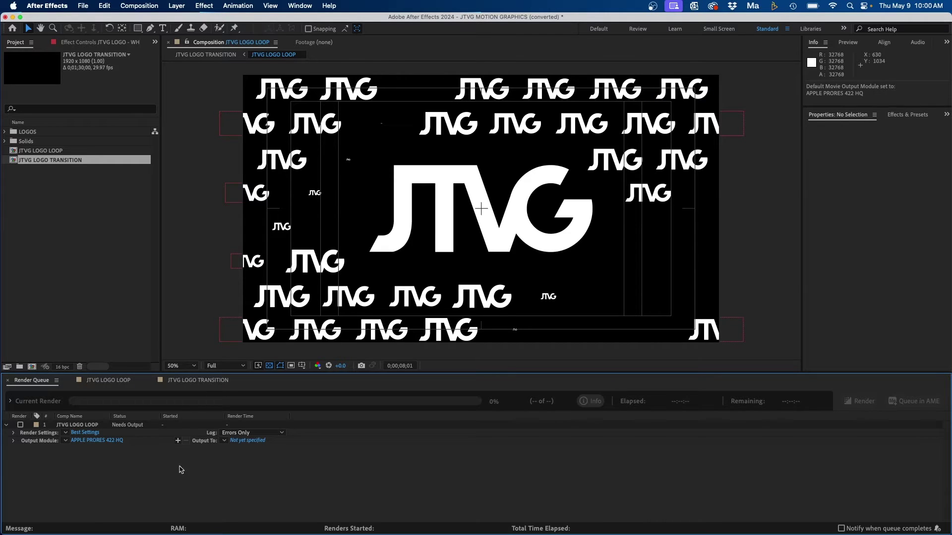
left_click(79, 426)
key("Delete")
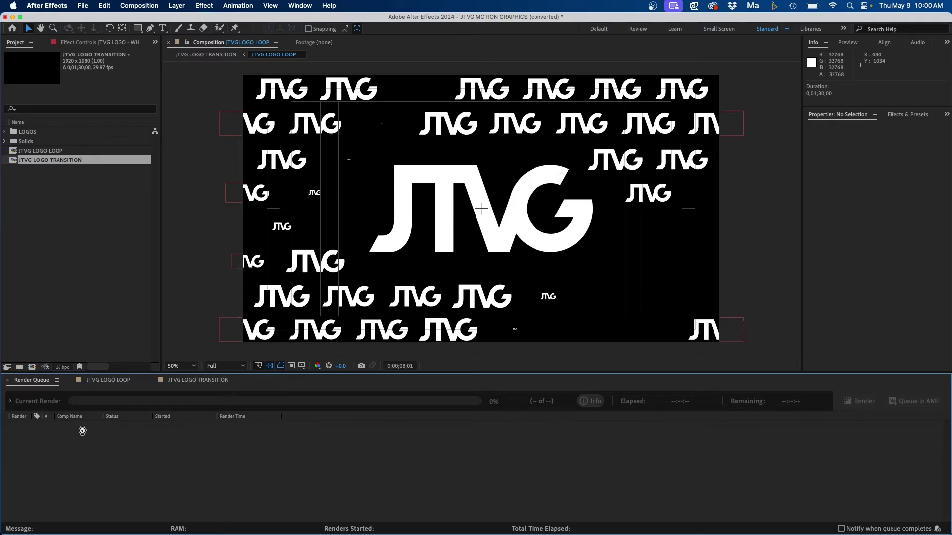
Step: Add JTVG LOGO LOOP to the Render Queue again
left_click(121, 383)
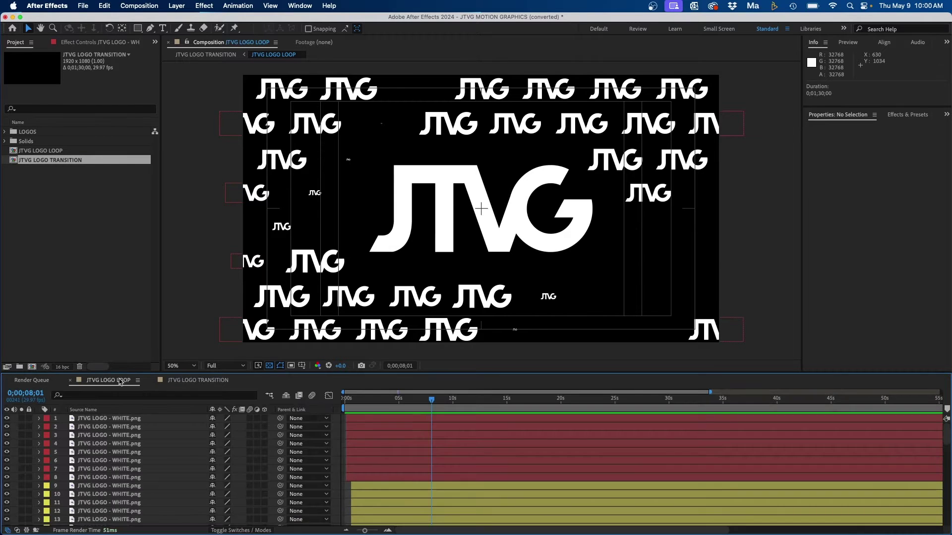
left_click(136, 5)
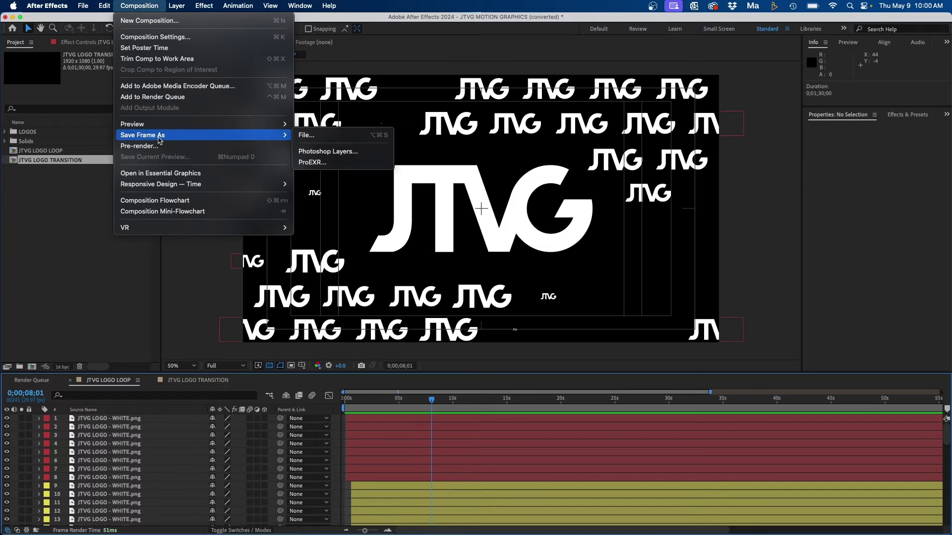
left_click(153, 97)
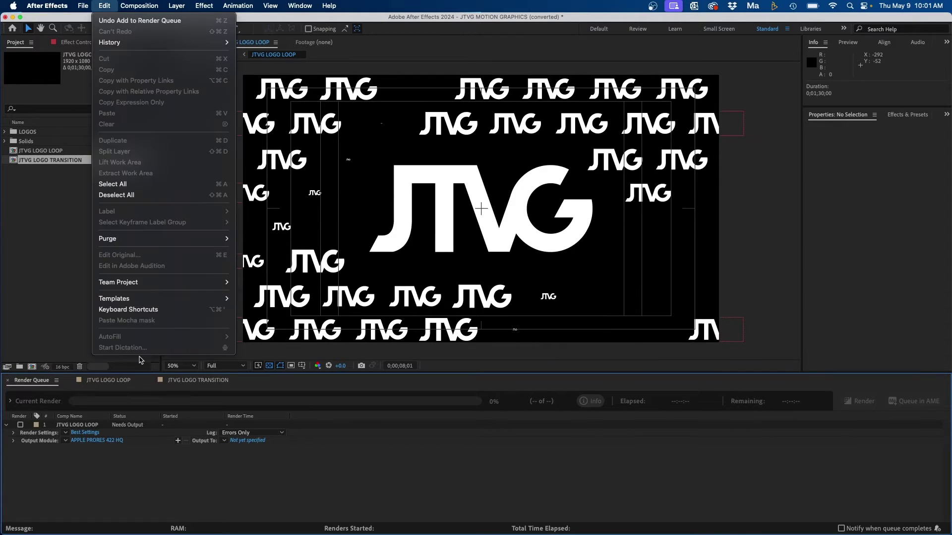
Step: Open Edit > Templates > Output Module and move the templates dialog to the right
mouse_move(208, 298)
left_click(268, 310)
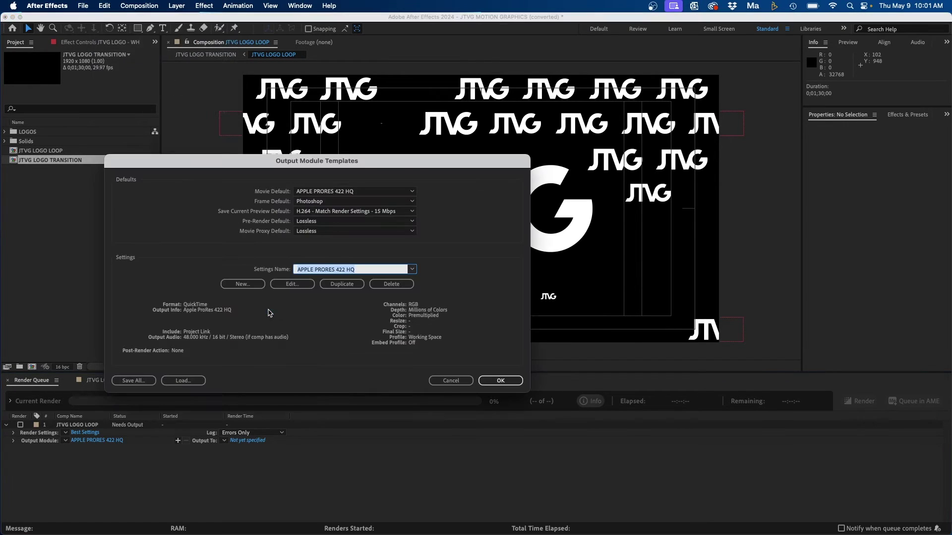
left_click_drag(414, 165, 623, 154)
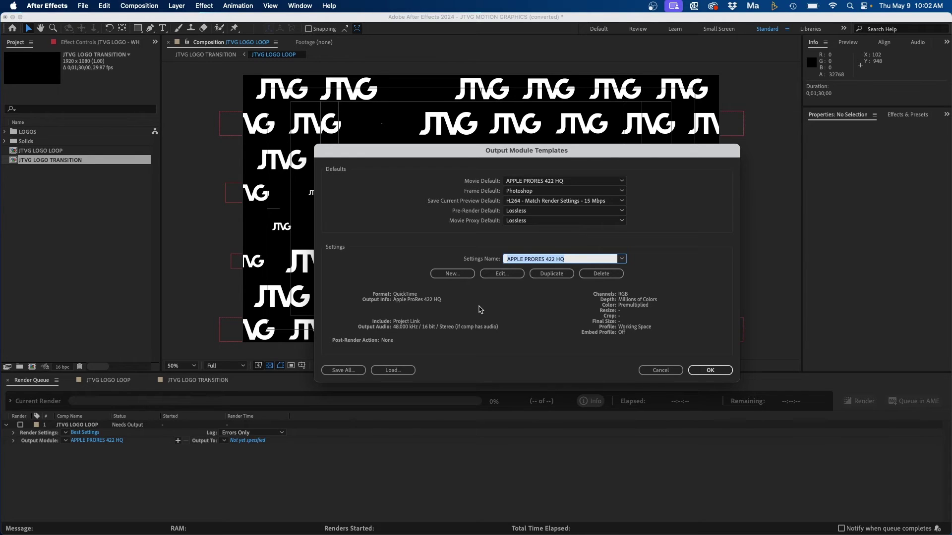
Step: Create template 'APPLE PRORES 4444 W/ ALPHA' using QuickTime Apple ProRes 4444 with RGB + Alpha
left_click(452, 273)
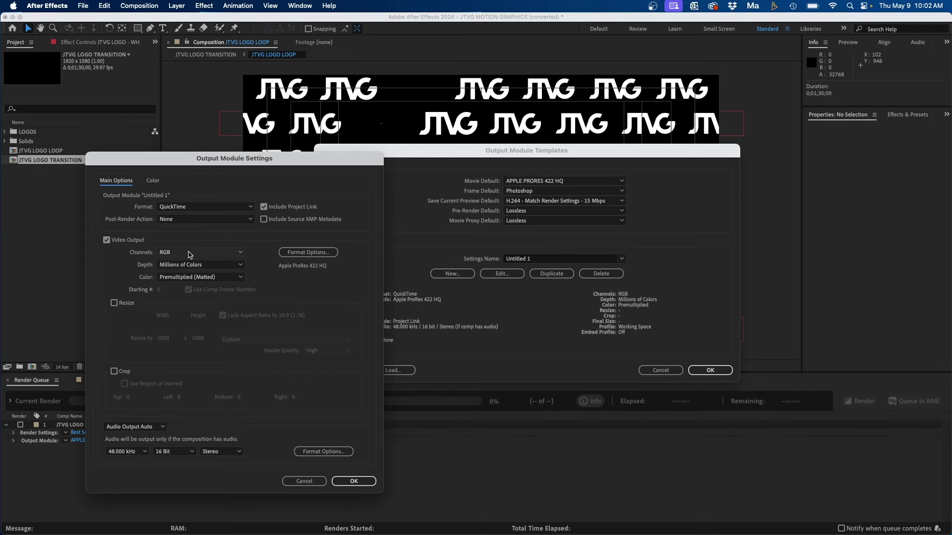
left_click(293, 252)
left_click(223, 250)
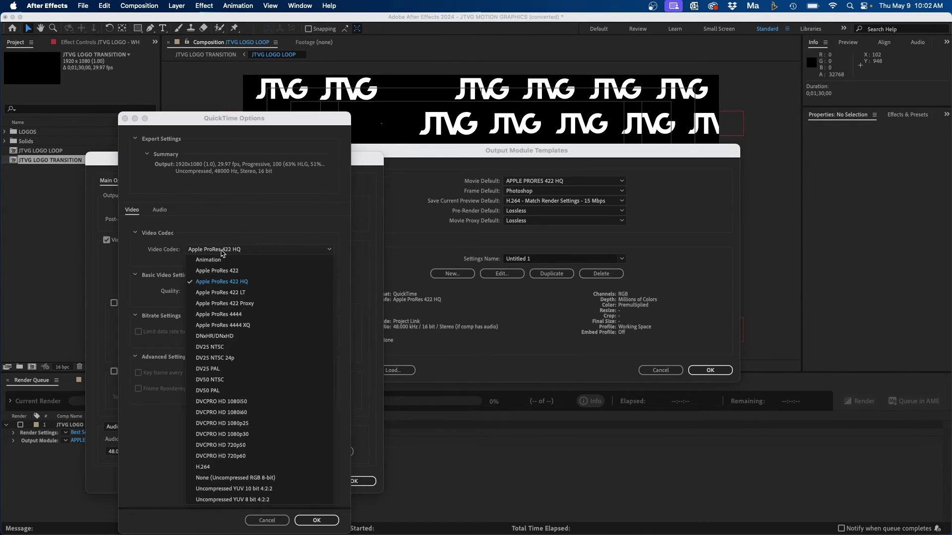
left_click(229, 317)
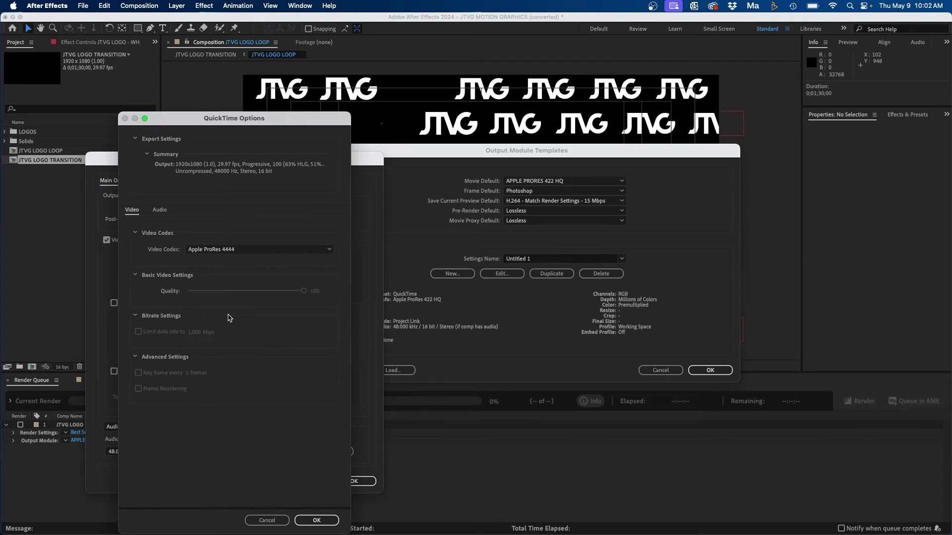
left_click(316, 520)
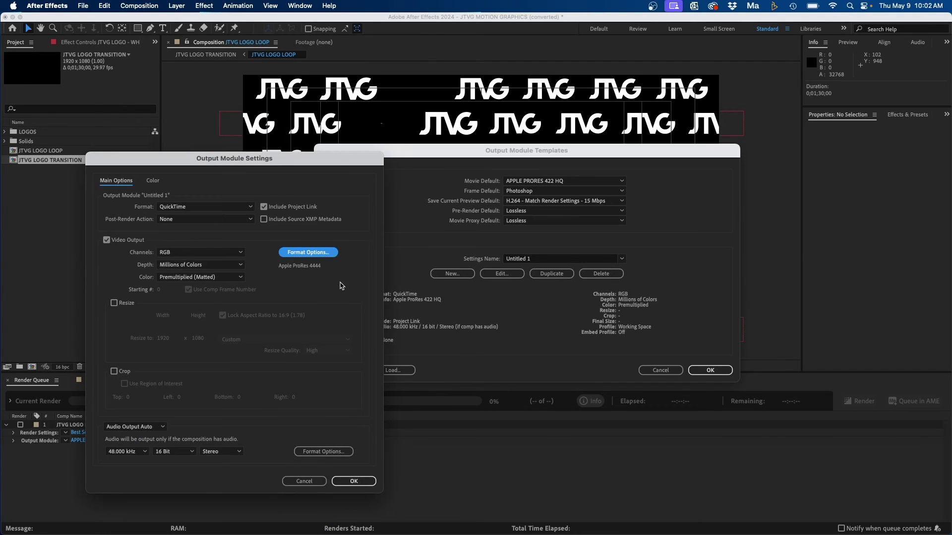
left_click(179, 256)
left_click(179, 287)
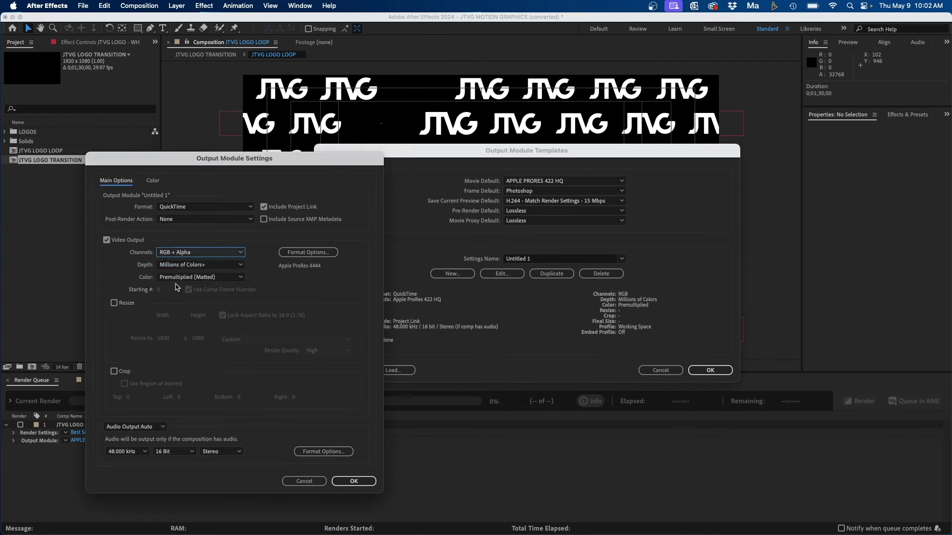
left_click(353, 481)
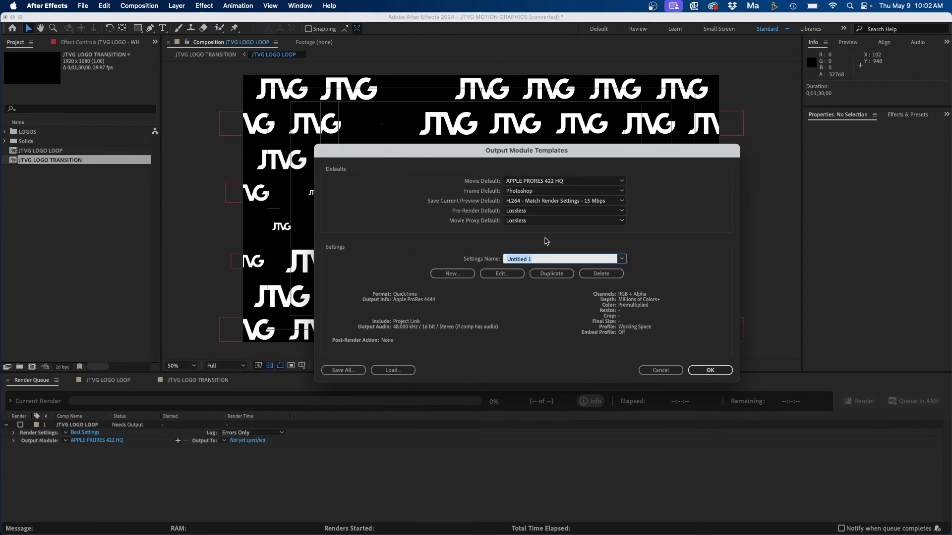
type("APPLE PRORES 4444 W/ ALPHA")
left_click(587, 181)
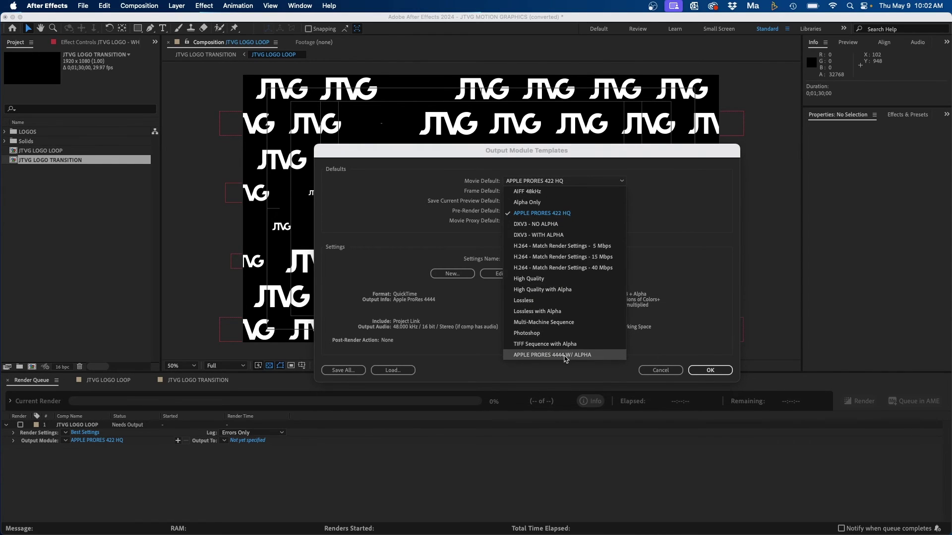
Step: Keep APPLE PRORES 422 HQ as movie default and Photoshop as frame default
left_click(683, 300)
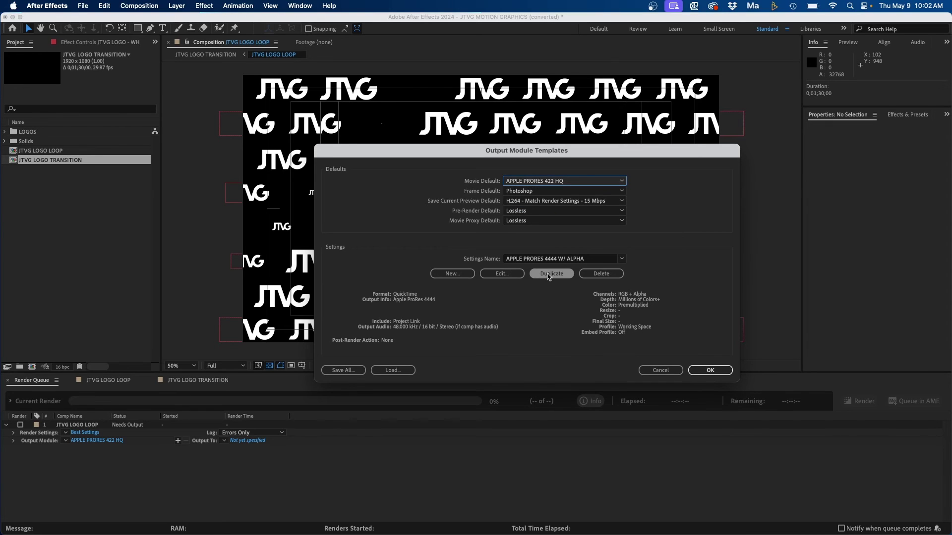
left_click(523, 192)
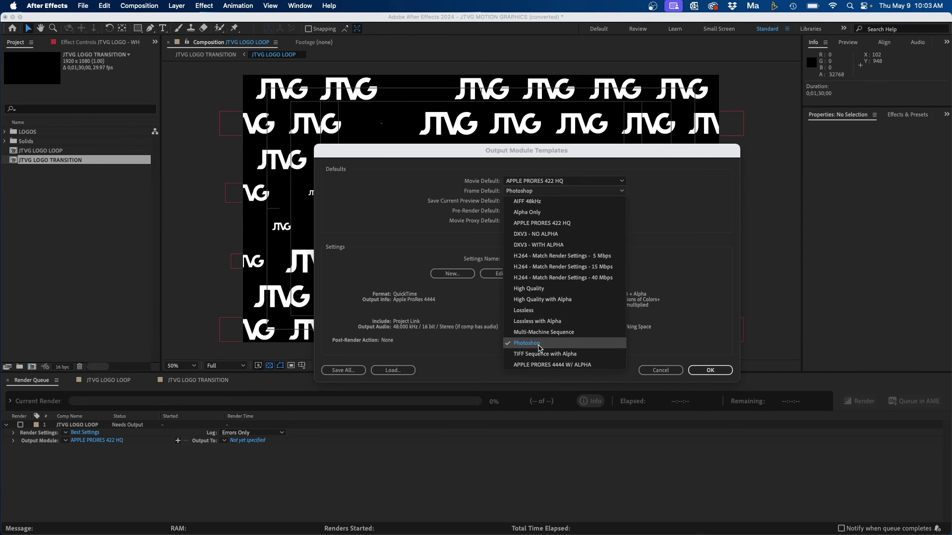
left_click(467, 313)
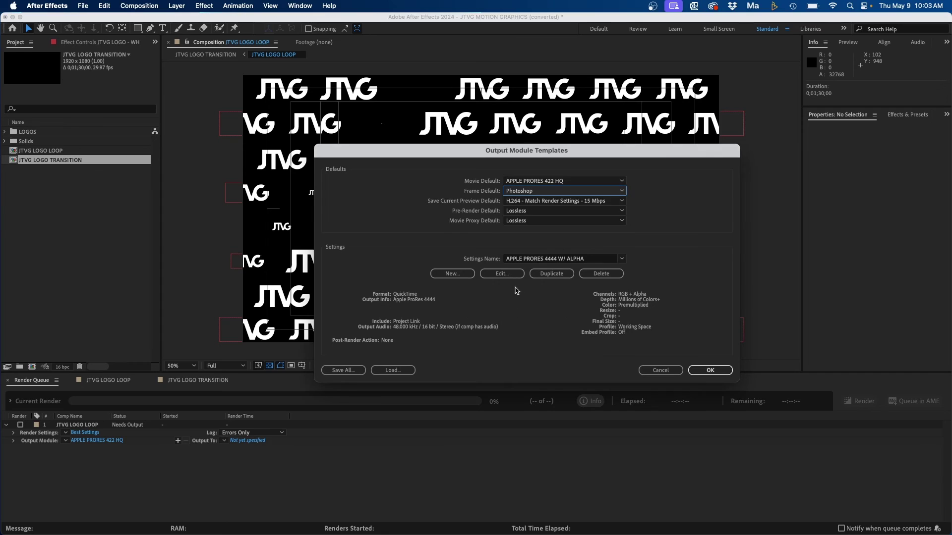
Step: Create a 'PNG SEQUENCE' template with RGB + Alpha and make it the frame default
left_click(454, 276)
left_click(194, 207)
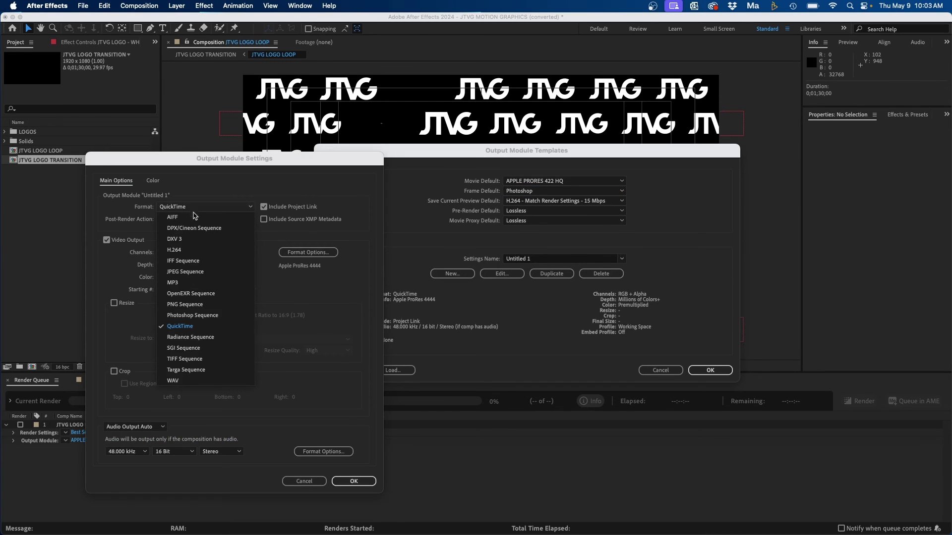
left_click(185, 304)
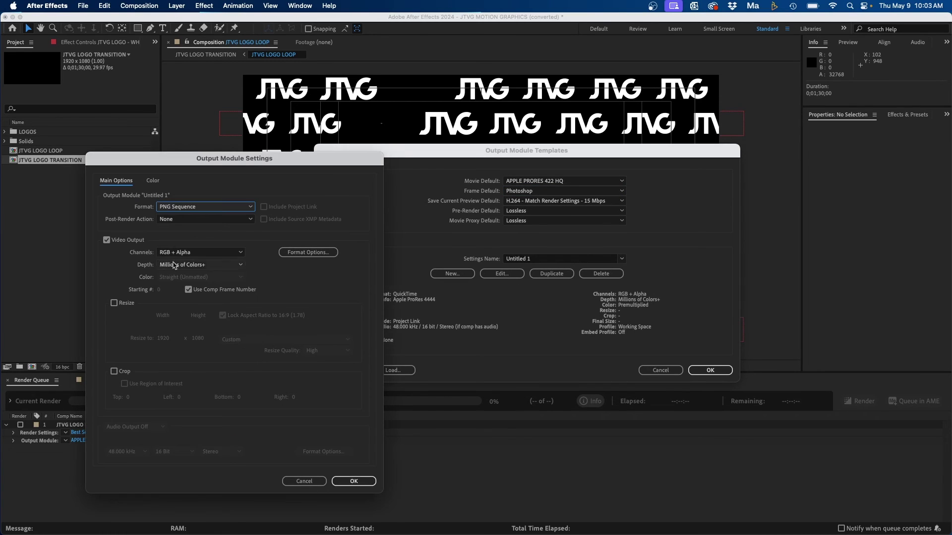
left_click(170, 253)
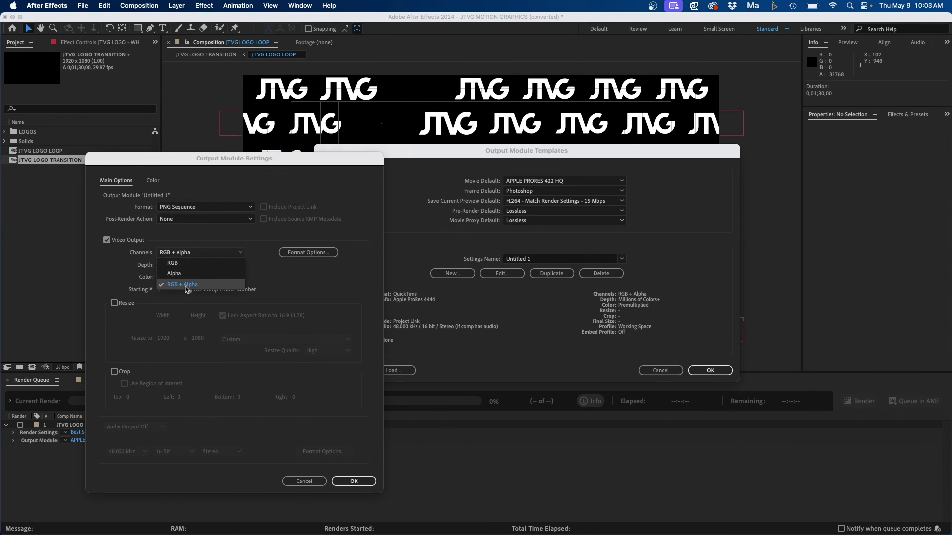
left_click(187, 286)
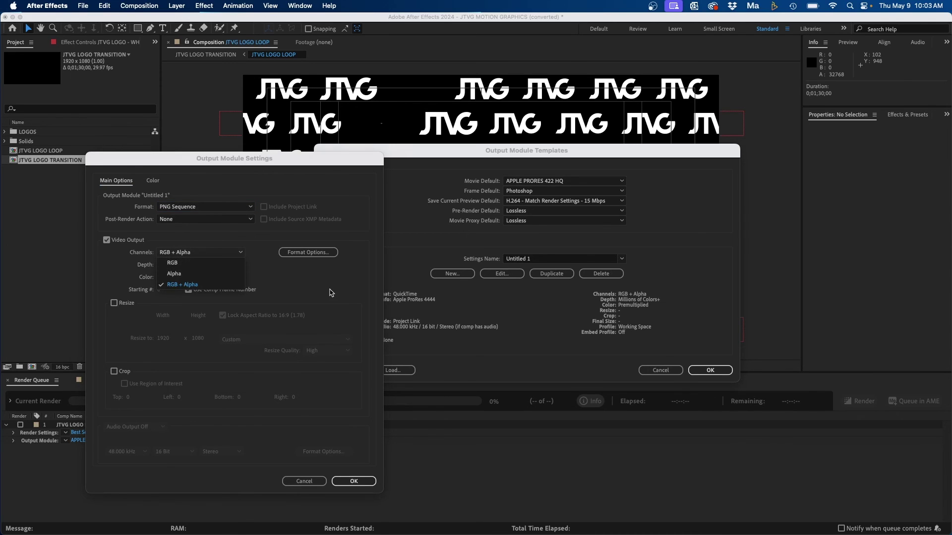
left_click(354, 485)
type("PNG")
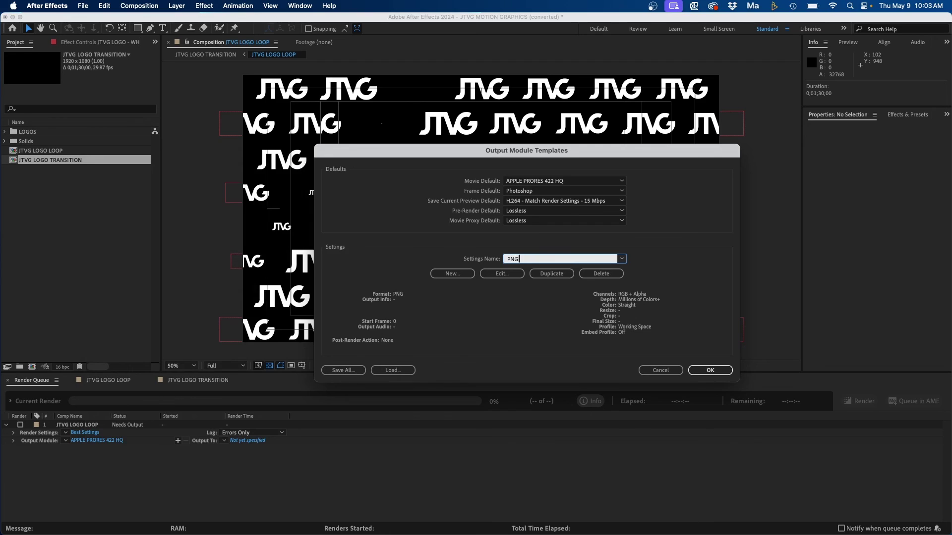
type(" SEQUENCE")
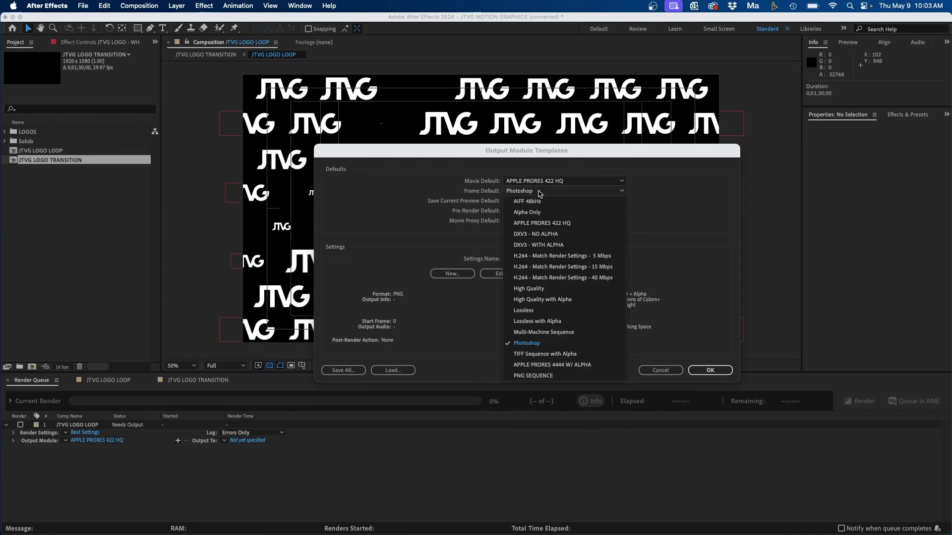
left_click(532, 376)
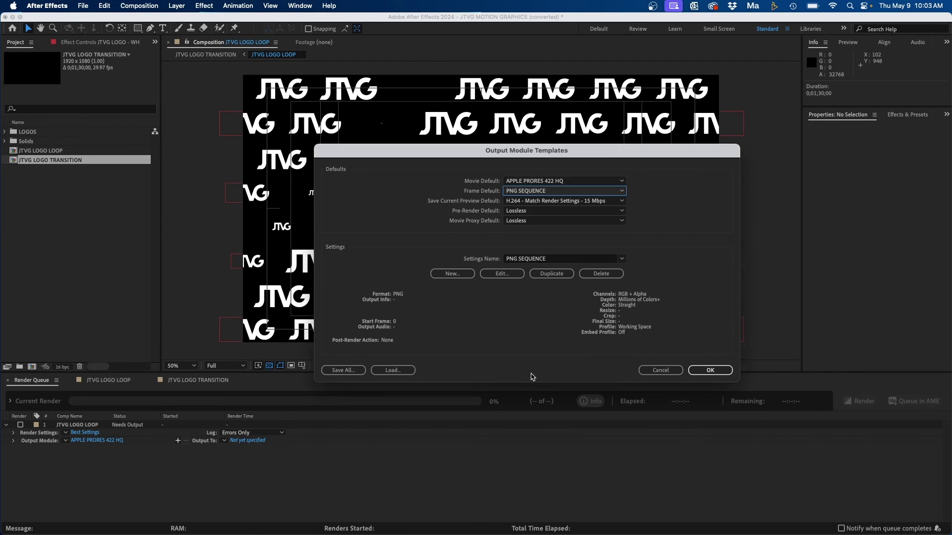